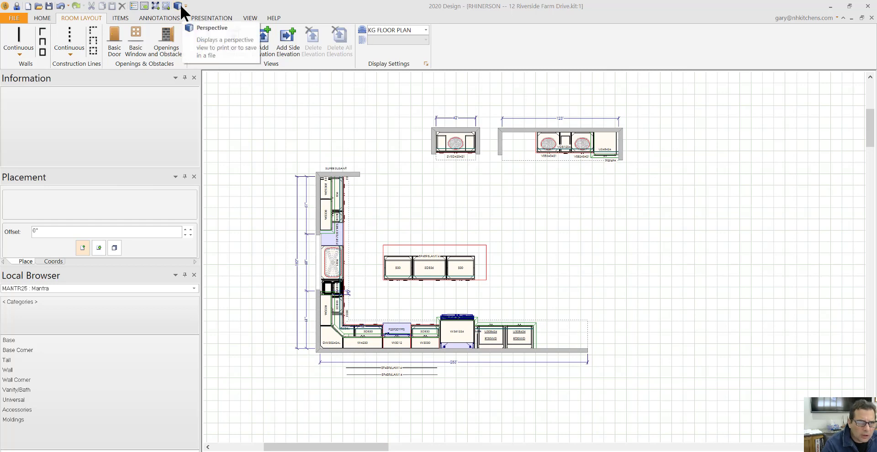
# Open the perspective view of the floor plan and orient it to show the kitchen cabinets and island from the room side
pyautogui.click(178, 6)
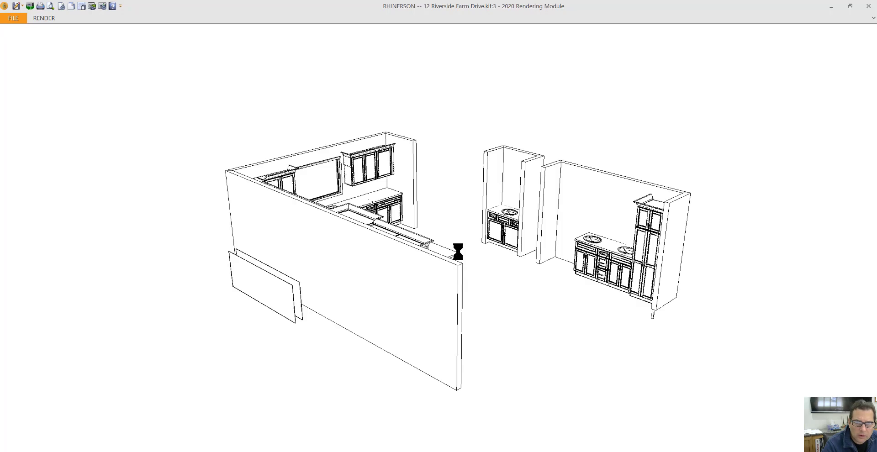
pyautogui.moveTo(460, 255); pyautogui.dragTo(506, 217)
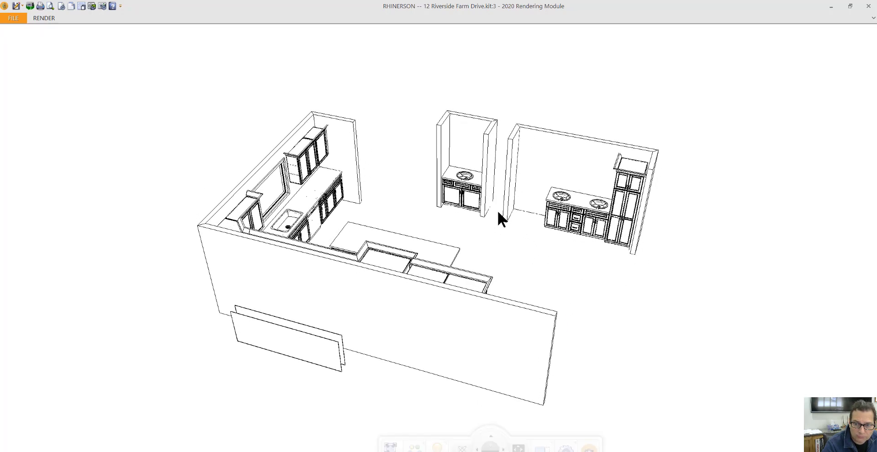
pyautogui.moveTo(606, 220); pyautogui.dragTo(325, 249)
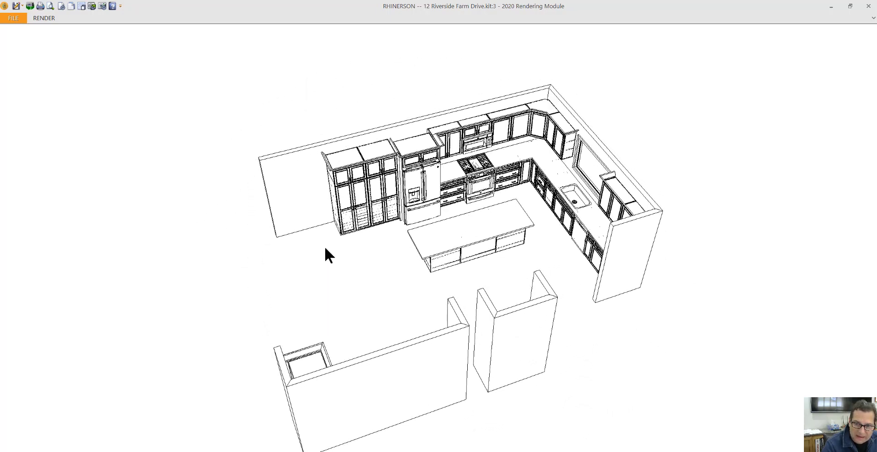
pyautogui.scroll(2, 322, 244)
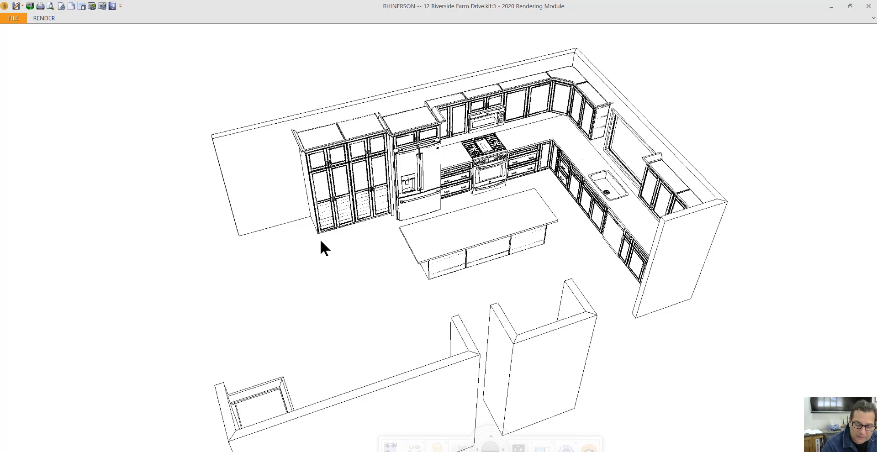
pyautogui.scroll(2, 321, 241)
pyautogui.scroll(2, 333, 255)
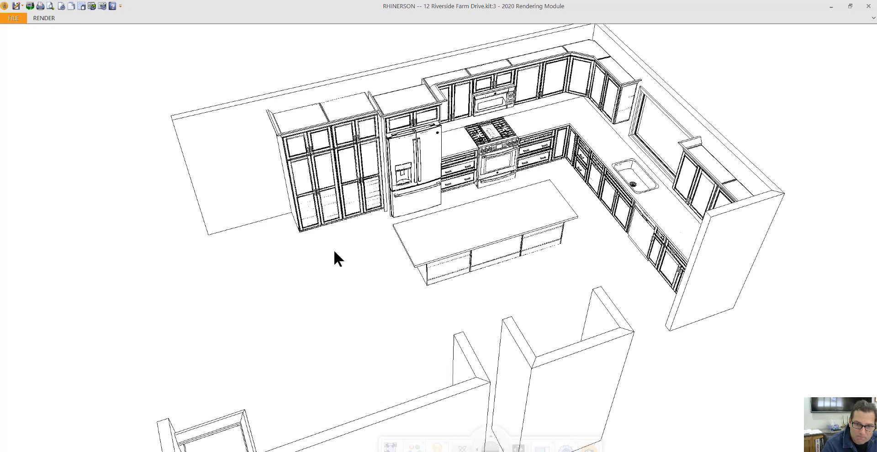
# Examine the tall pantry cabinets, refrigerator and range wall from several angles around the island
pyautogui.moveTo(333, 250); pyautogui.dragTo(330, 243)
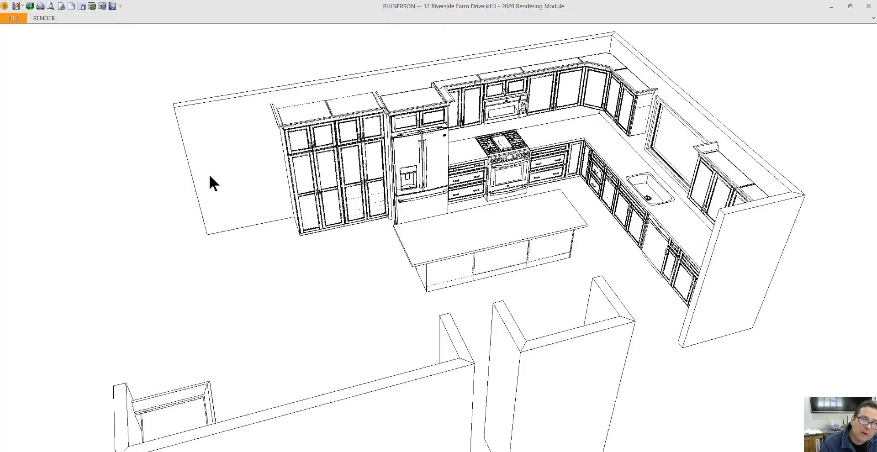
pyautogui.moveTo(233, 228); pyautogui.dragTo(283, 231)
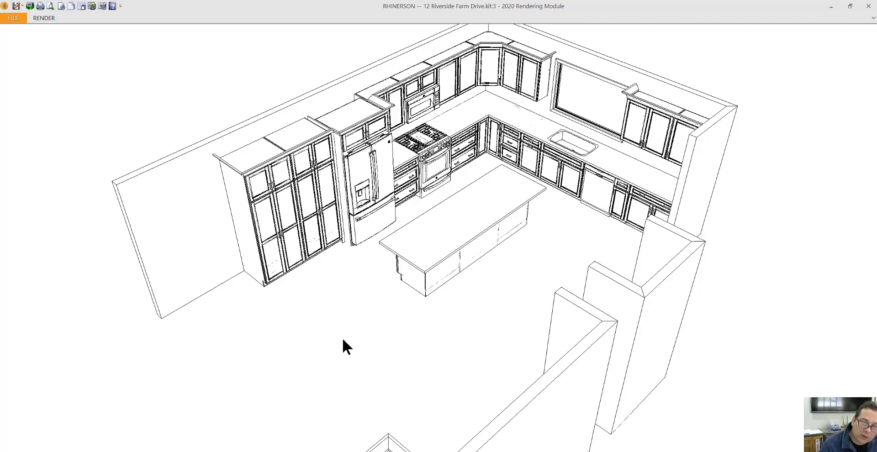
pyautogui.moveTo(365, 305); pyautogui.dragTo(356, 299)
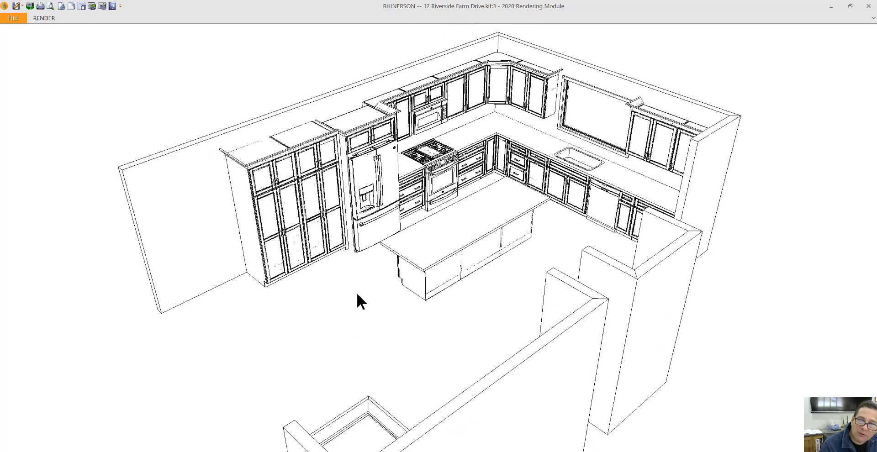
pyautogui.moveTo(437, 228); pyautogui.dragTo(406, 238)
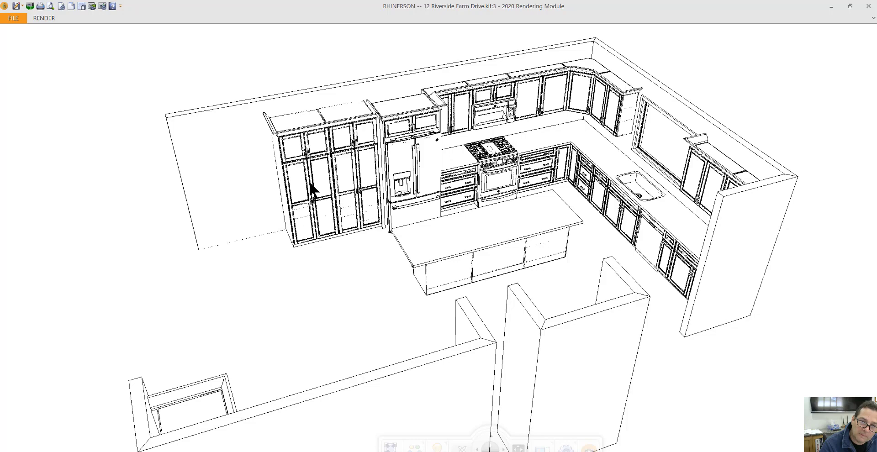
pyautogui.moveTo(333, 225)
pyautogui.mouseDown()
pyautogui.moveTo(333, 237)
pyautogui.moveTo(342, 234)
pyautogui.mouseUp()
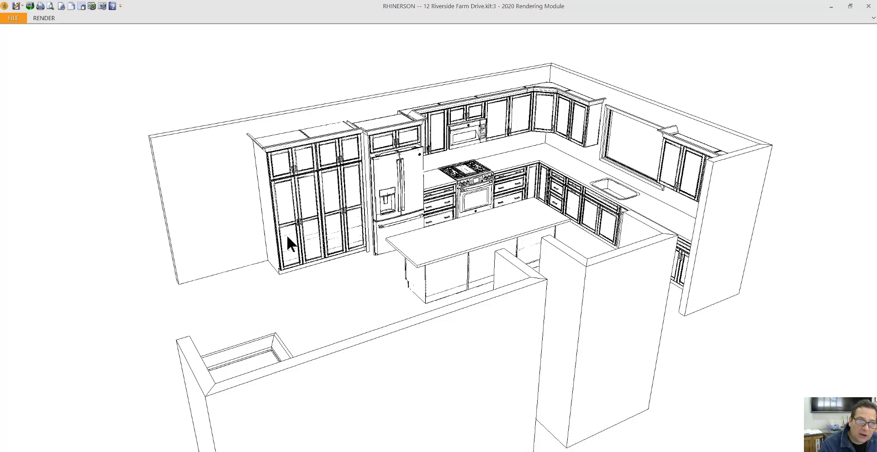
pyautogui.moveTo(286, 234); pyautogui.dragTo(266, 231)
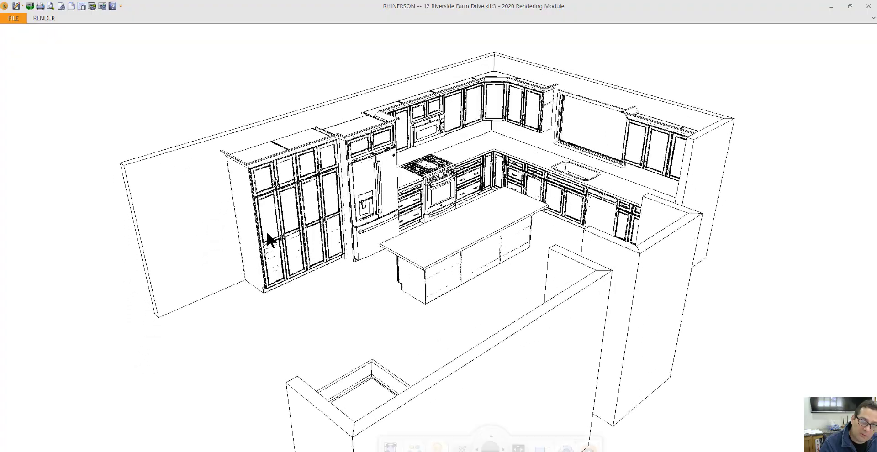
pyautogui.moveTo(358, 223); pyautogui.dragTo(349, 231)
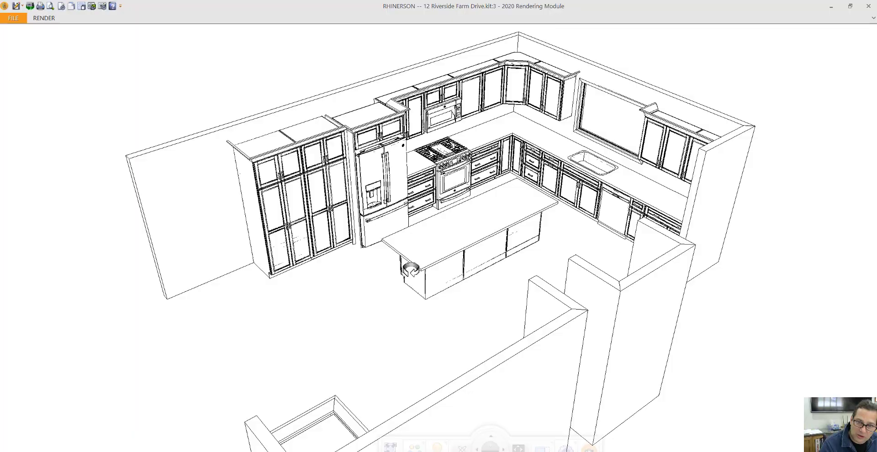
pyautogui.moveTo(410, 270); pyautogui.dragTo(509, 208)
pyautogui.moveTo(487, 141); pyautogui.dragTo(449, 191)
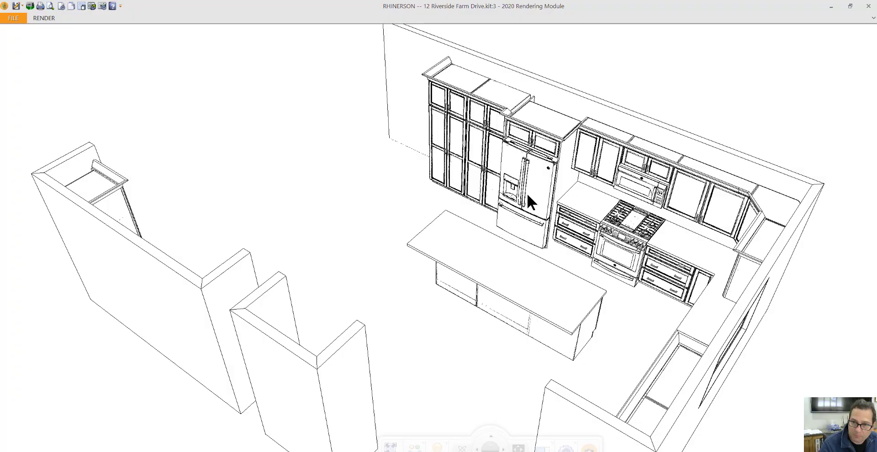
pyautogui.moveTo(528, 182); pyautogui.dragTo(556, 195)
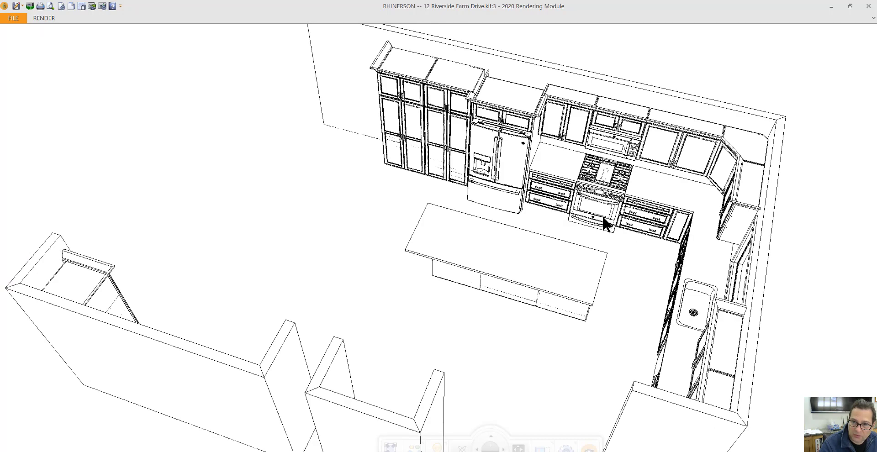
pyautogui.moveTo(602, 215); pyautogui.dragTo(598, 128)
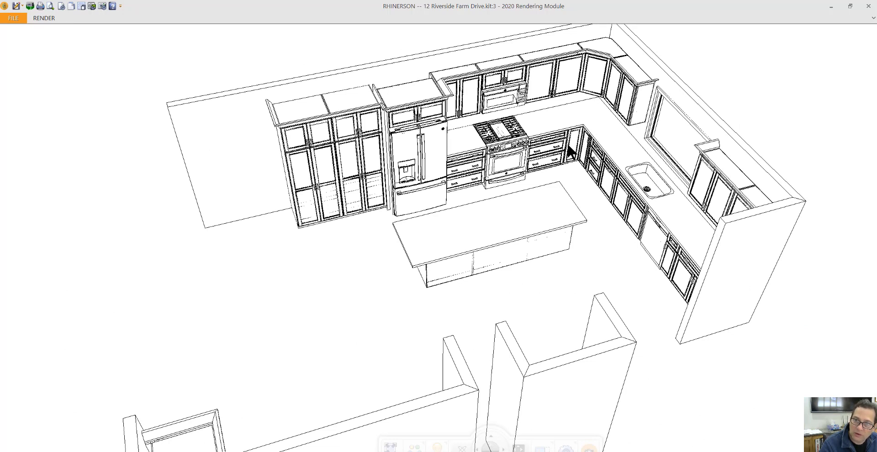
# Examine the base and wall cabinets along the sink wall up close, from the corner to the end wall
pyautogui.moveTo(581, 162); pyautogui.dragTo(560, 145)
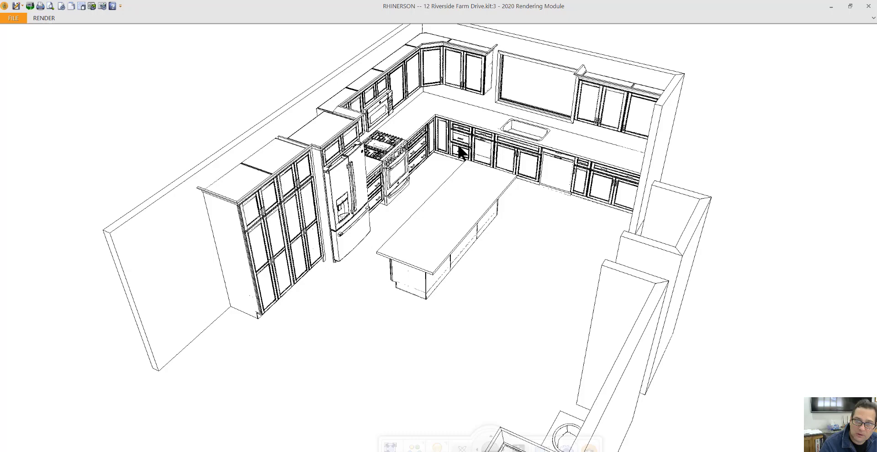
pyautogui.moveTo(457, 151); pyautogui.dragTo(469, 165)
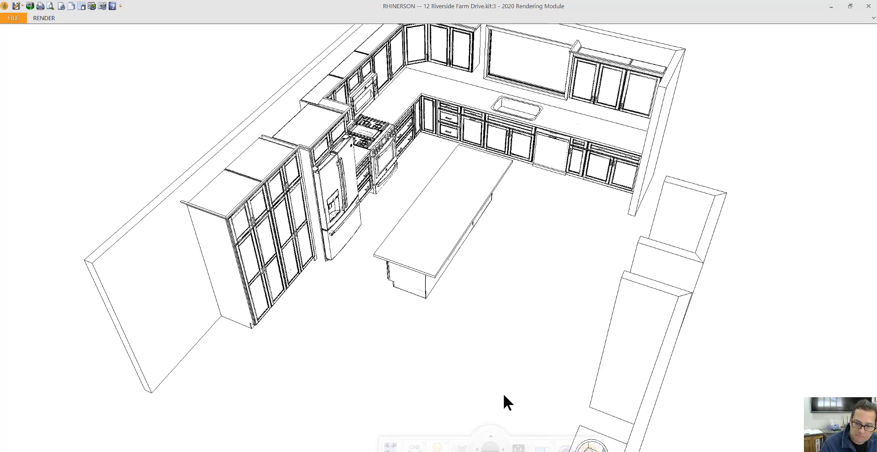
pyautogui.click(487, 439)
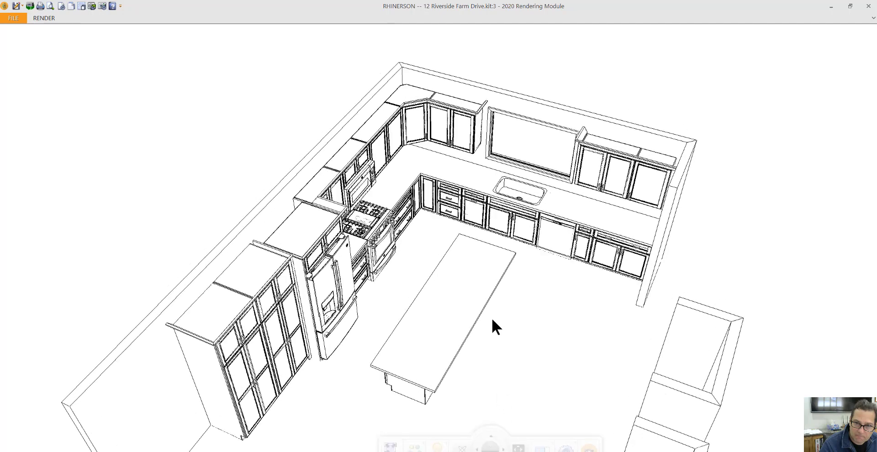
pyautogui.scroll(3, 489, 305)
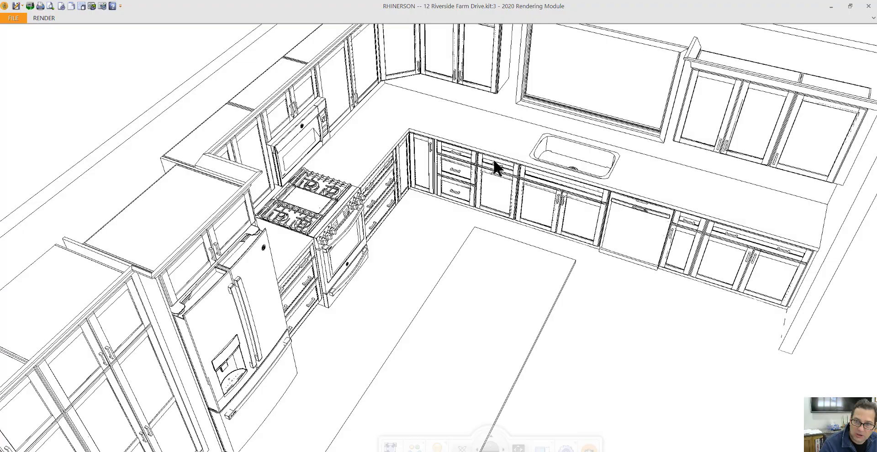
pyautogui.moveTo(499, 172); pyautogui.dragTo(501, 206)
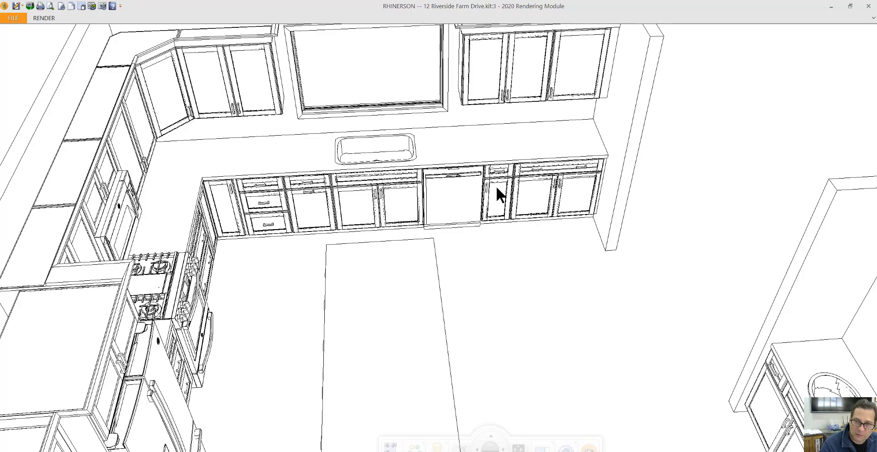
pyautogui.moveTo(495, 191); pyautogui.dragTo(511, 197)
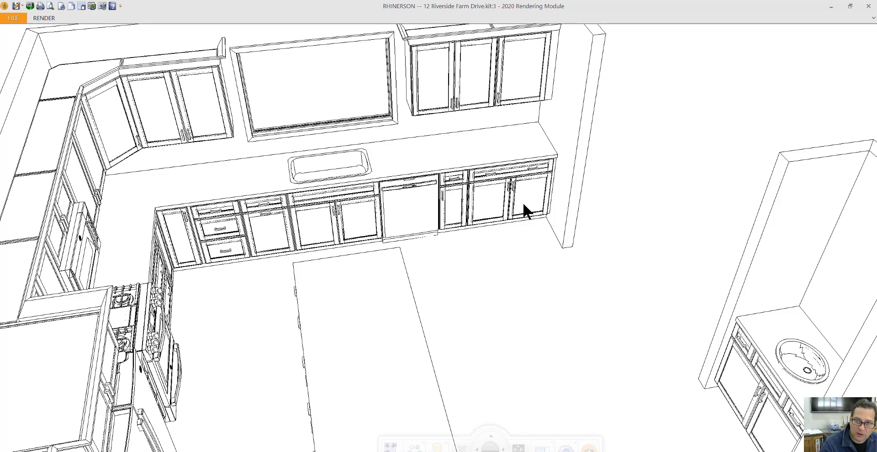
# Check the attributes of the two-door base cabinet at the end of the sink wall, then close them unchanged
pyautogui.scroll(-2, 524, 206)
pyautogui.rightClick(514, 179)
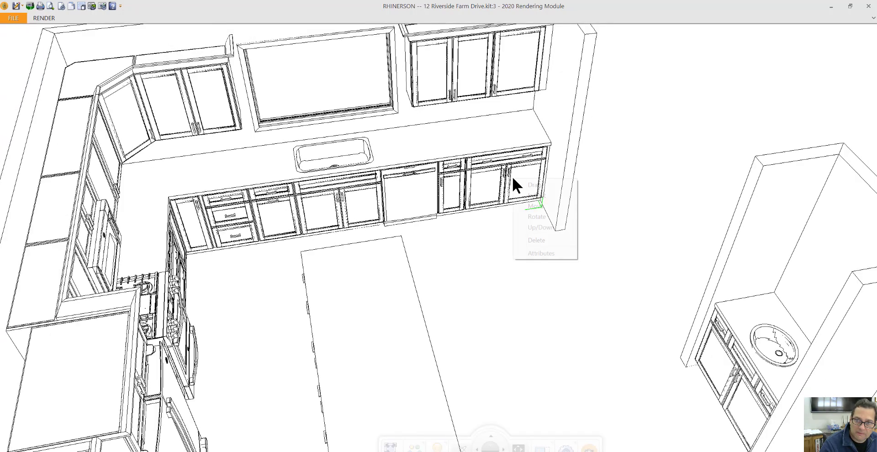
pyautogui.click(544, 253)
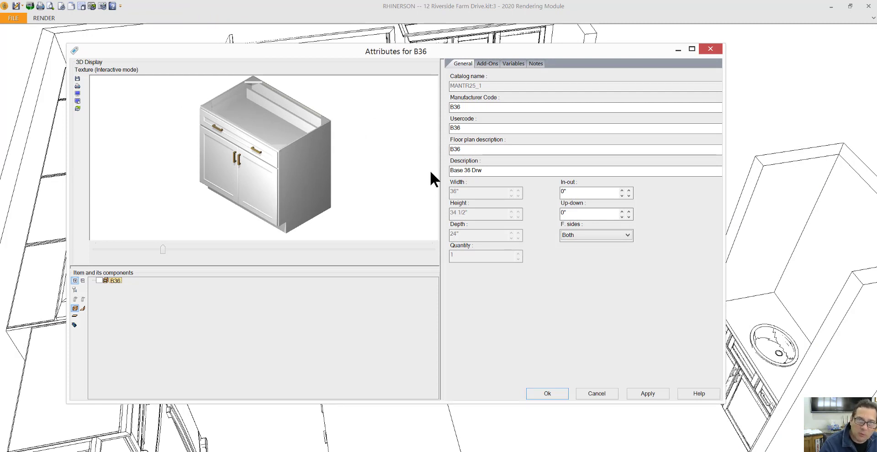
pyautogui.click(710, 48)
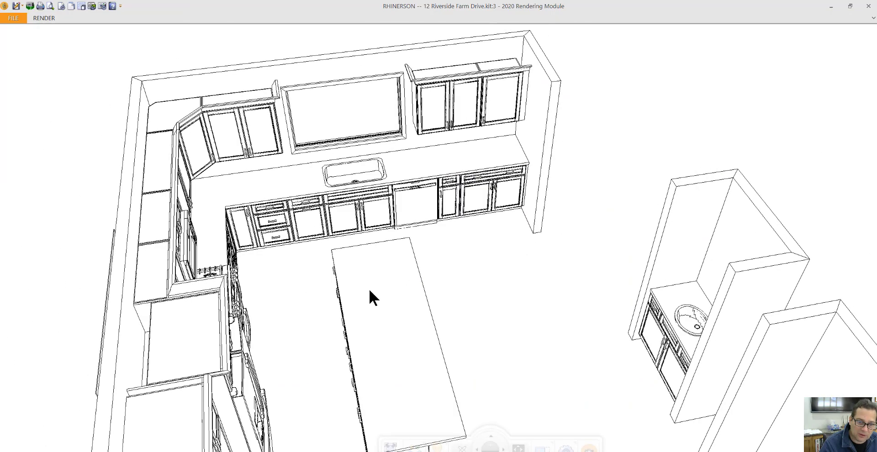
# Check the attributes of the tall utility cabinet next to the refrigerator and close them without changes
pyautogui.rightClick(320, 262)
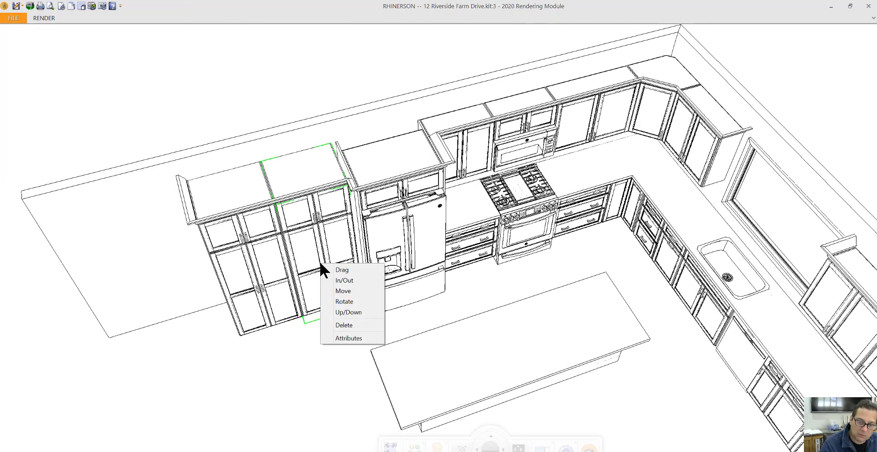
pyautogui.click(352, 337)
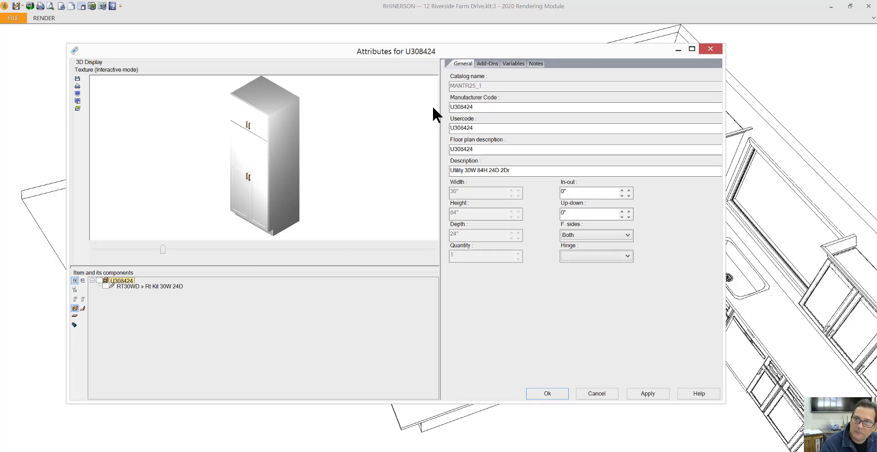
pyautogui.click(710, 49)
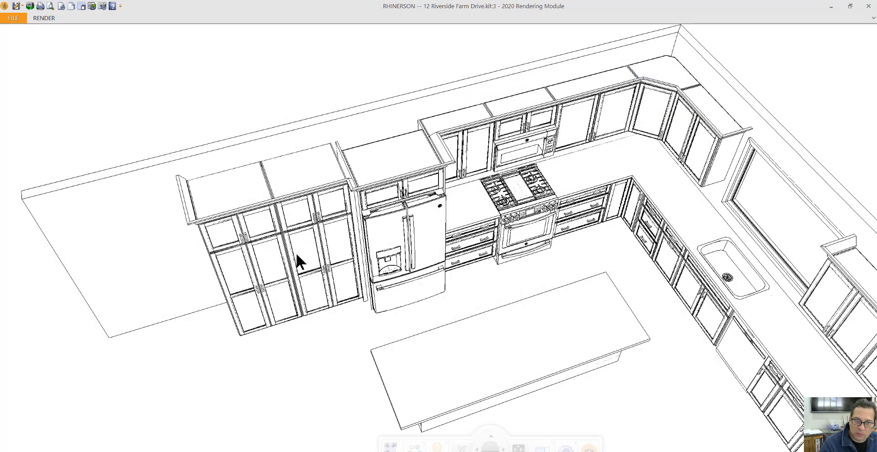
# Check the attributes of the island's two-door base cabinet nearest the sink wall and close them without changes
pyautogui.moveTo(296, 253); pyautogui.dragTo(612, 221)
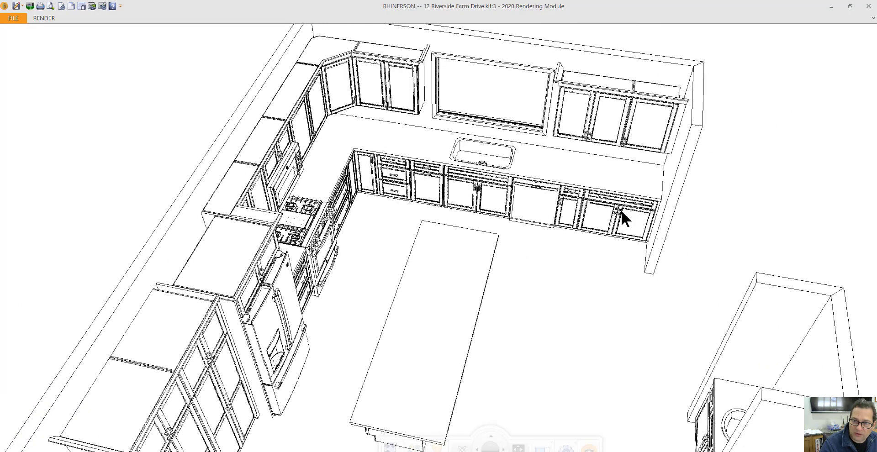
pyautogui.moveTo(476, 298); pyautogui.dragTo(475, 382)
pyautogui.moveTo(490, 445)
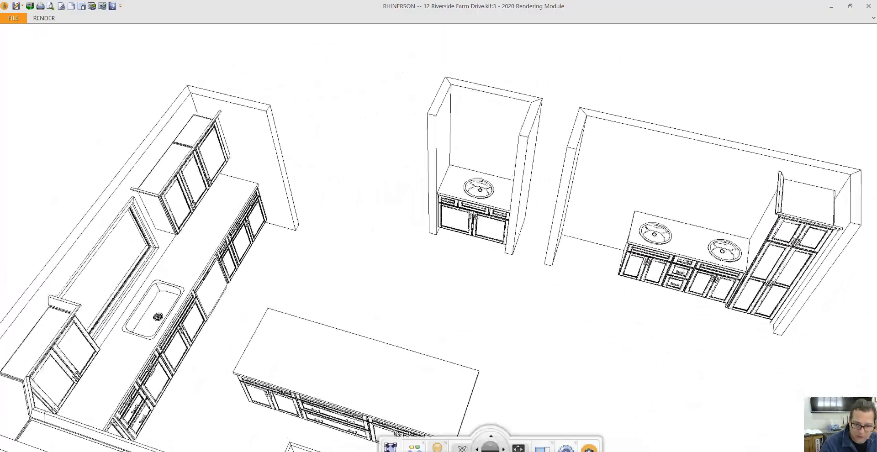
pyautogui.moveTo(490, 446); pyautogui.dragTo(257, 323)
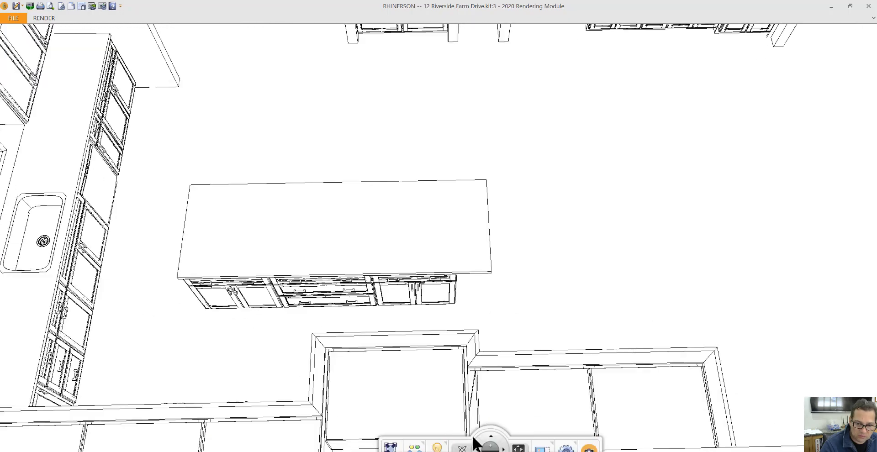
pyautogui.click(489, 439)
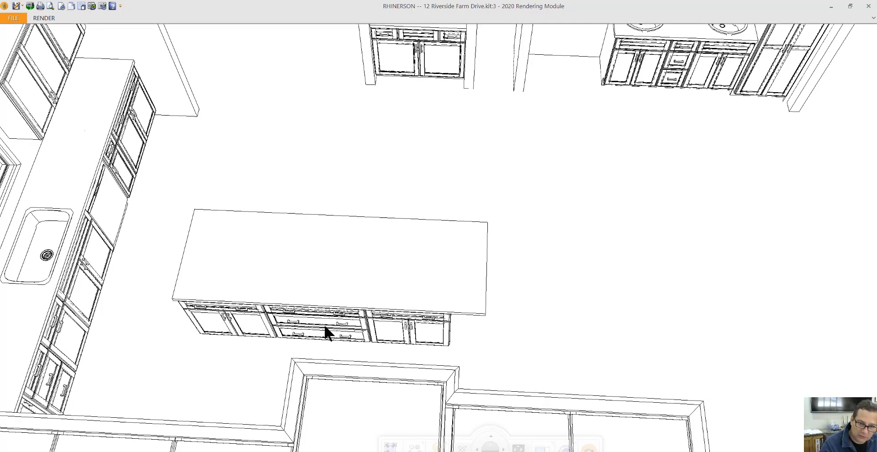
pyautogui.rightClick(240, 317)
pyautogui.click(283, 394)
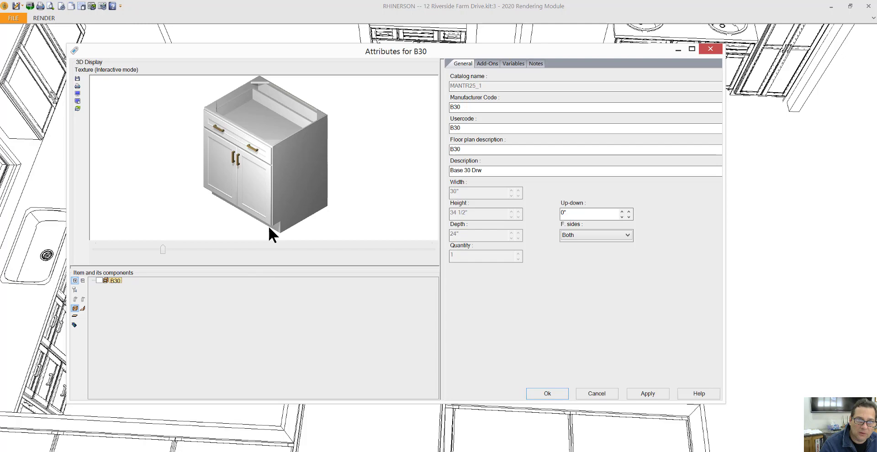
pyautogui.click(711, 49)
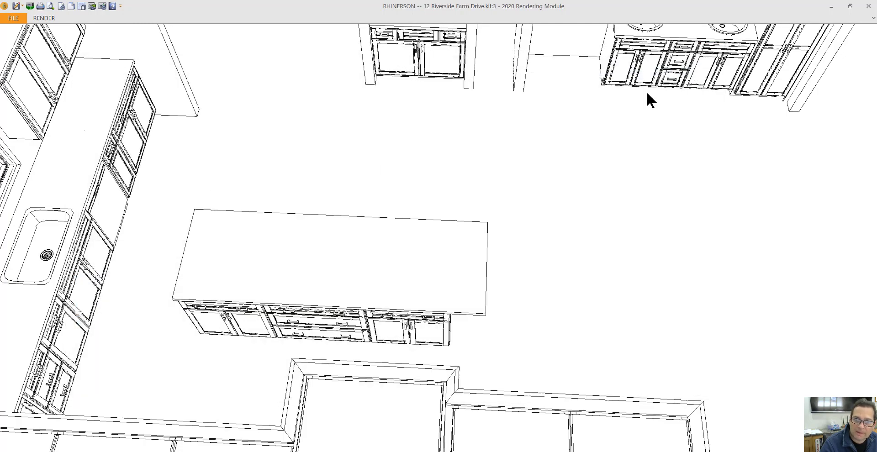
# Inspect the island's B30 base cabinet nearest the sink wall from several angles in its attributes preview, then close it unchanged
pyautogui.moveTo(460, 342); pyautogui.dragTo(427, 347)
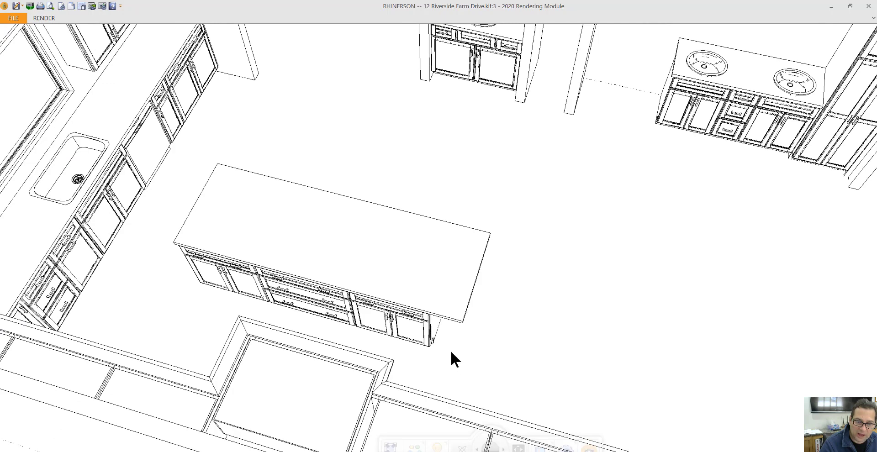
pyautogui.moveTo(459, 347); pyautogui.dragTo(436, 340)
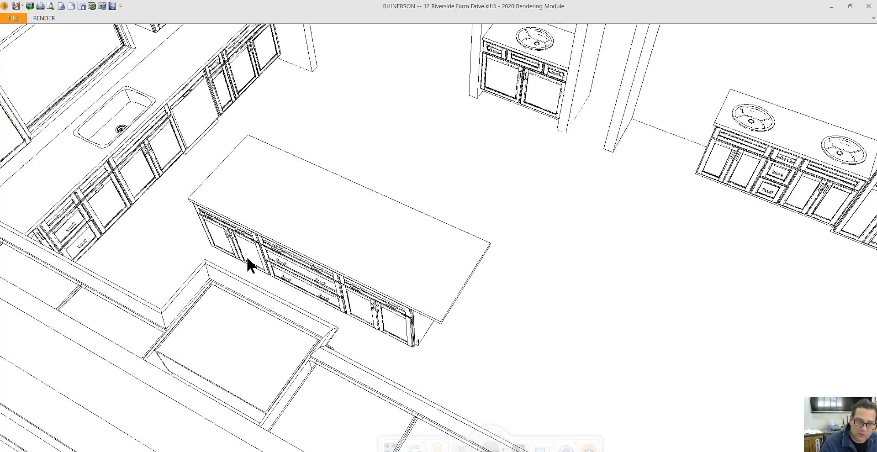
pyautogui.rightClick(246, 243)
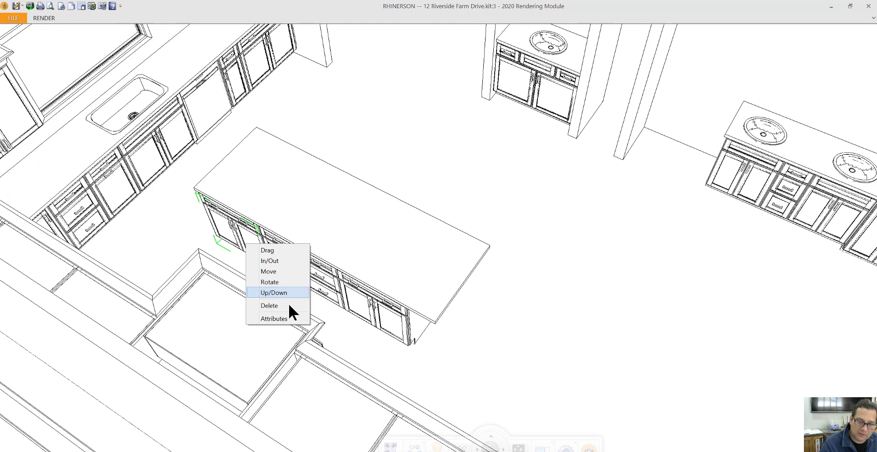
pyautogui.click(292, 318)
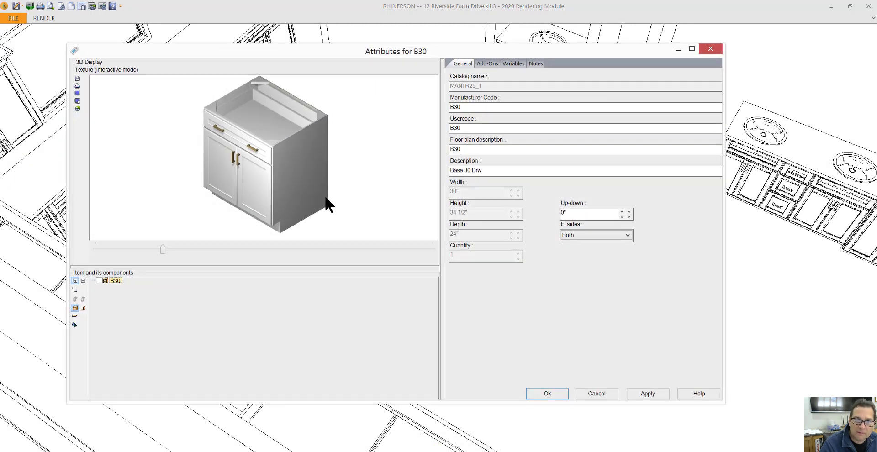
pyautogui.moveTo(324, 195); pyautogui.dragTo(301, 187)
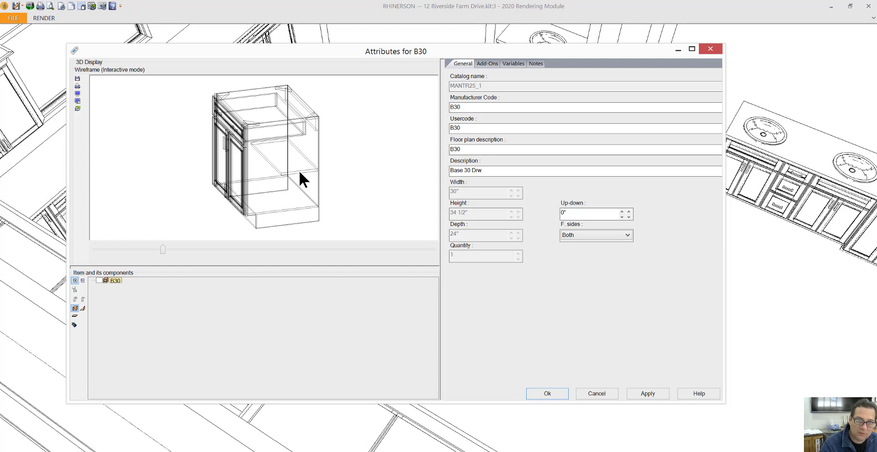
pyautogui.moveTo(299, 186); pyautogui.dragTo(313, 196)
pyautogui.click(703, 50)
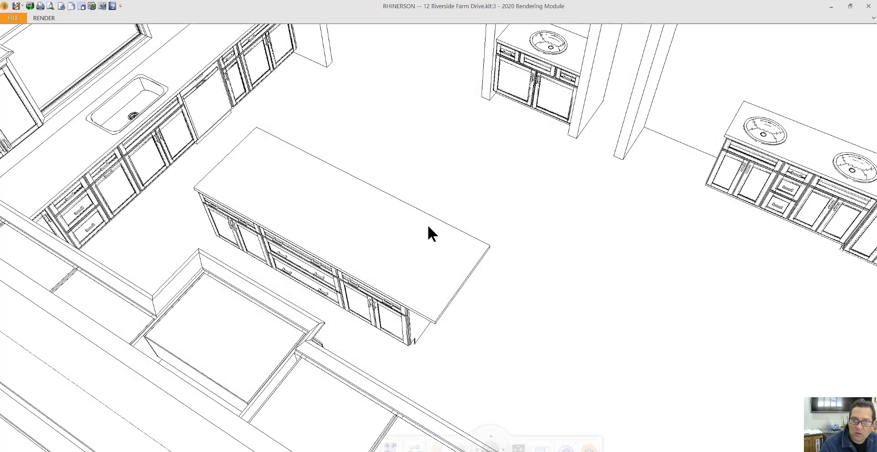
# Examine the single-sink vanity alcove and the double-sink vanity wall beyond the island
pyautogui.scroll(-5, 419, 233)
pyautogui.moveTo(423, 236); pyautogui.dragTo(425, 112)
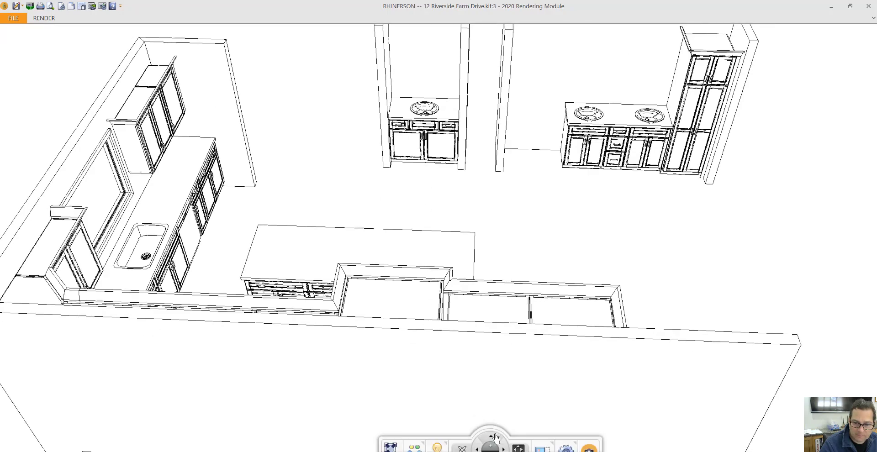
pyautogui.click(496, 437)
pyautogui.click(495, 437)
pyautogui.scroll(5, 516, 285)
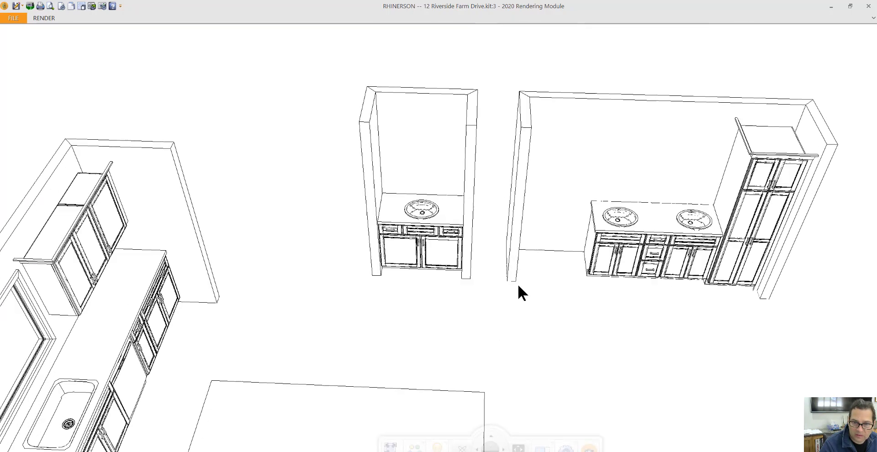
pyautogui.moveTo(489, 248); pyautogui.dragTo(421, 185)
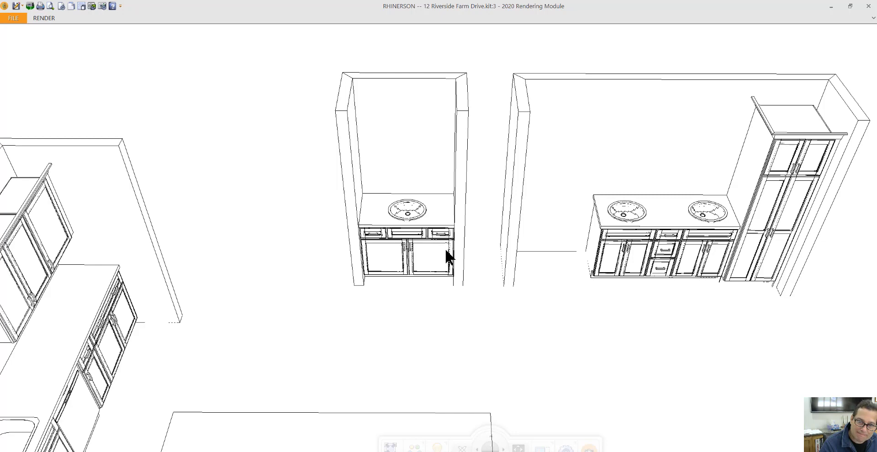
pyautogui.moveTo(448, 256); pyautogui.dragTo(446, 258)
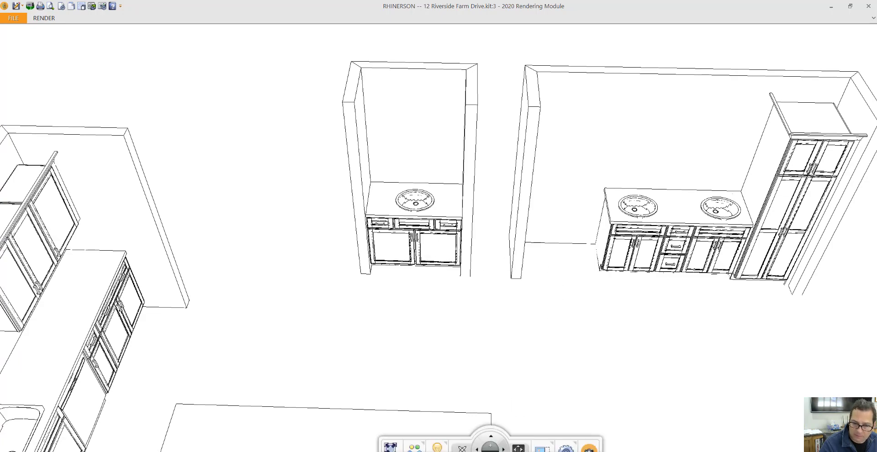
pyautogui.click(503, 449)
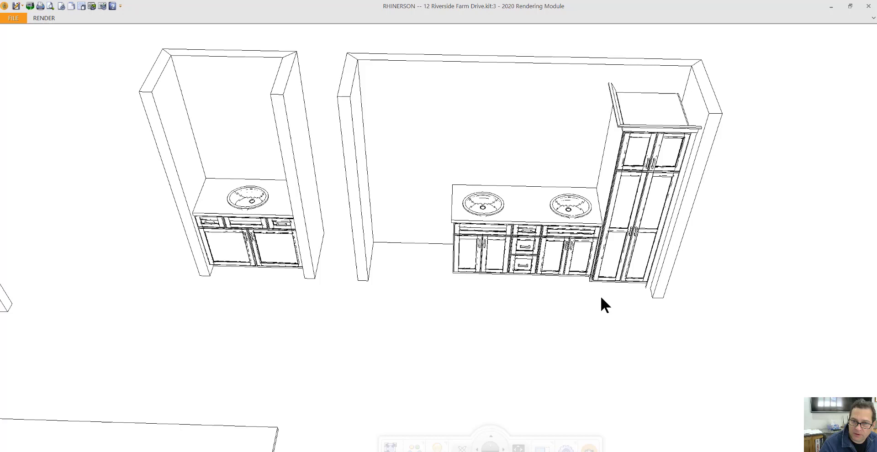
# Check the attributes and 3D preview of the tall utility cabinet beside the double-sink vanity, then close them without changes
pyautogui.scroll(3, 601, 304)
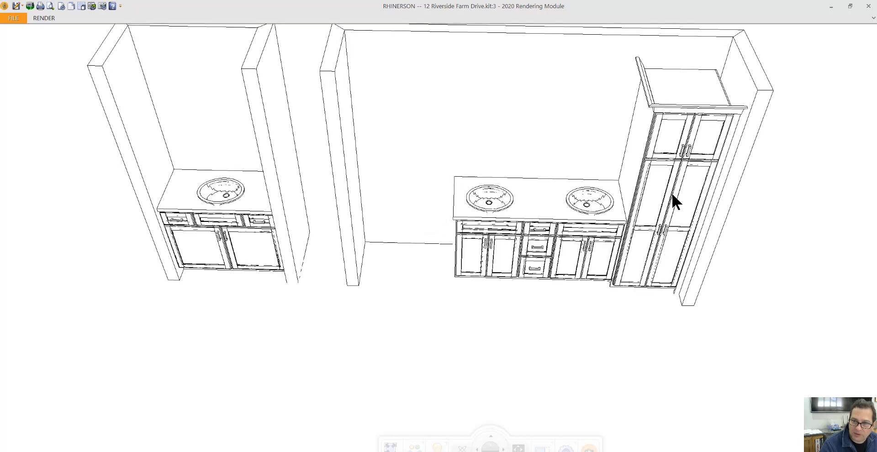
pyautogui.rightClick(665, 210)
pyautogui.click(686, 285)
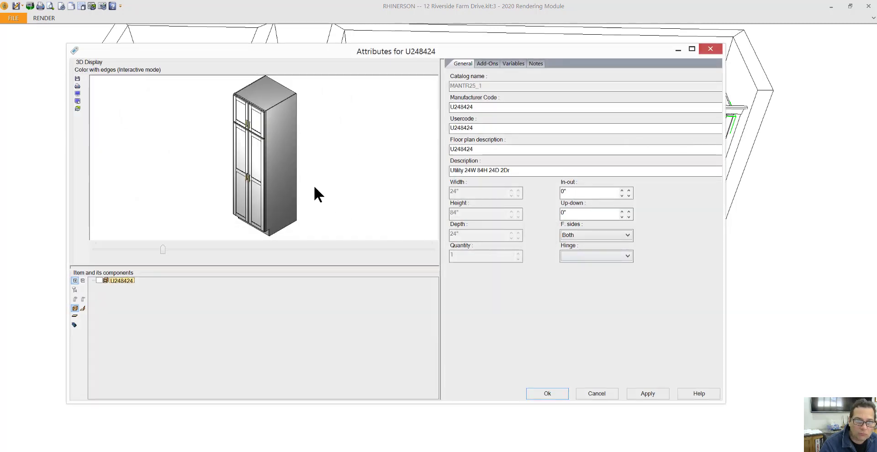
pyautogui.click(314, 185)
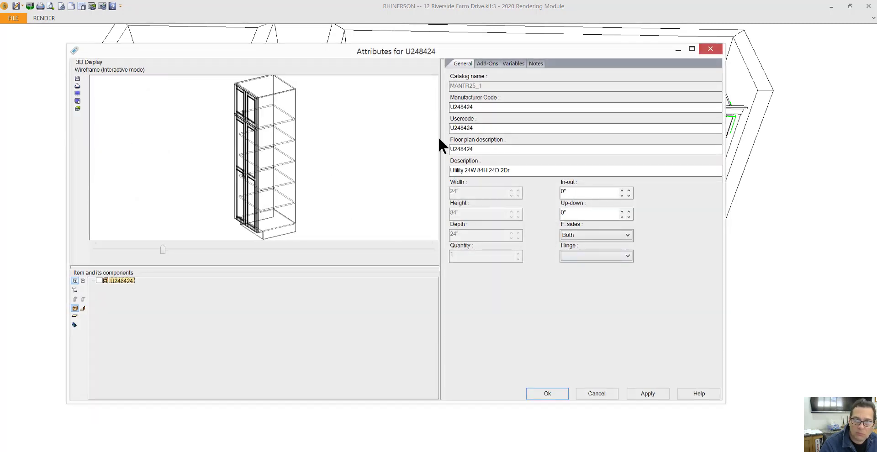
pyautogui.click(704, 48)
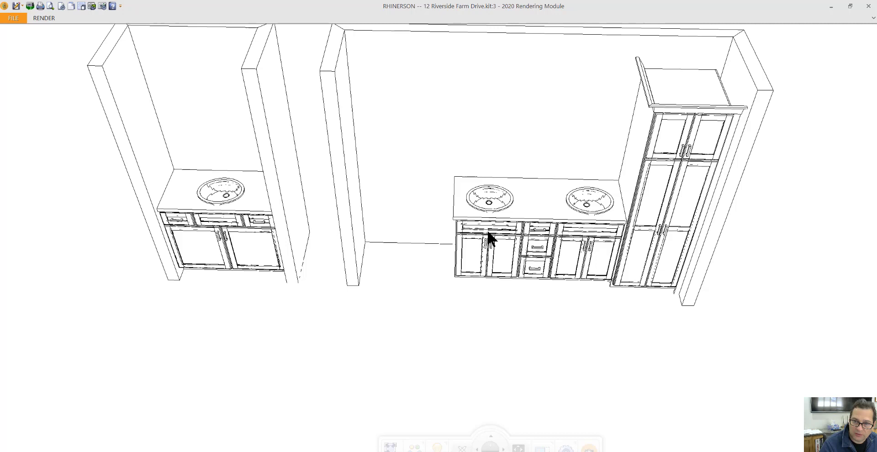
# Examine the vanity rooms from farther out, and the kitchen's tall cabinet and refrigerator wall from the opposite side
pyautogui.scroll(-8, 491, 246)
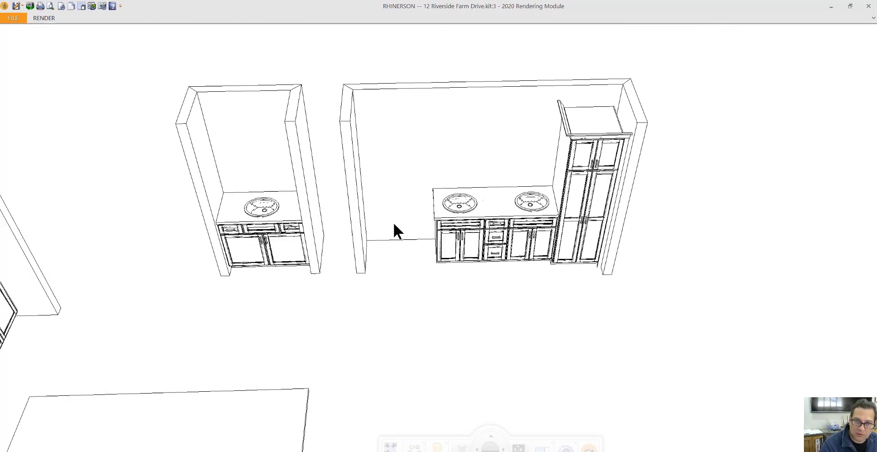
pyautogui.scroll(-2, 436, 283)
pyautogui.moveTo(440, 303); pyautogui.dragTo(456, 274)
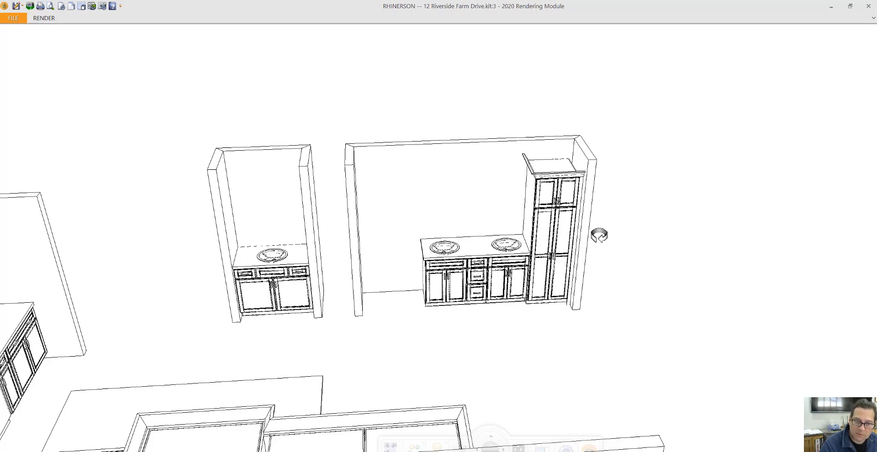
pyautogui.moveTo(601, 235); pyautogui.dragTo(266, 330)
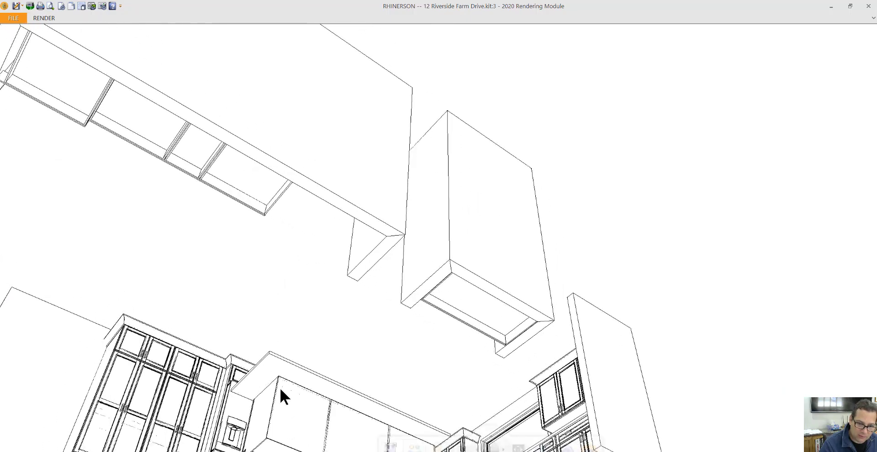
pyautogui.moveTo(280, 390); pyautogui.dragTo(339, 354)
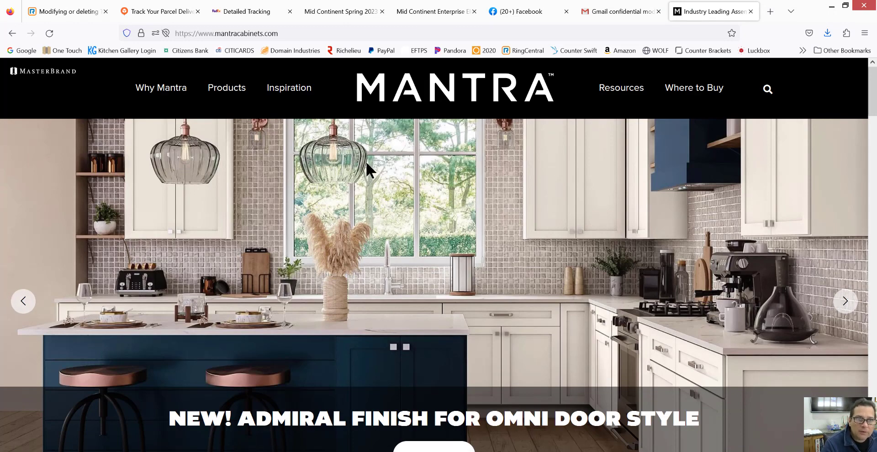
# Open the Why Mantra page on the Mantra Cabinets website and read its delivery, service, cabinet construction and customer review sections
pyautogui.moveTo(171, 86)
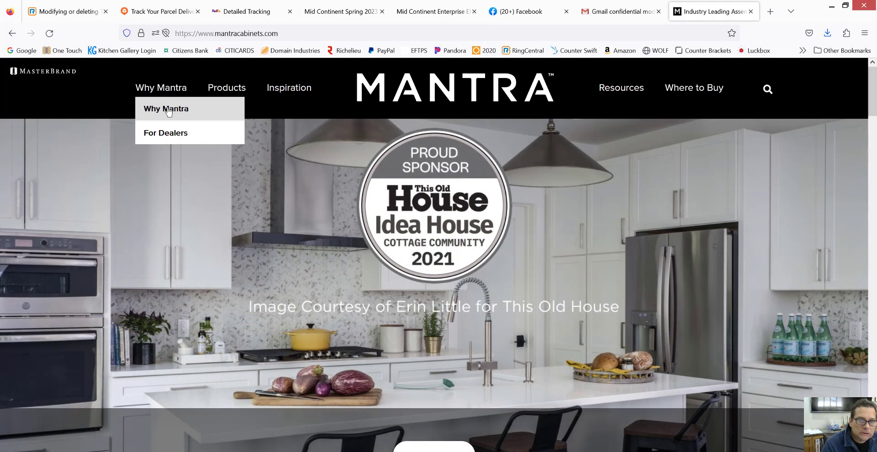
pyautogui.click(168, 110)
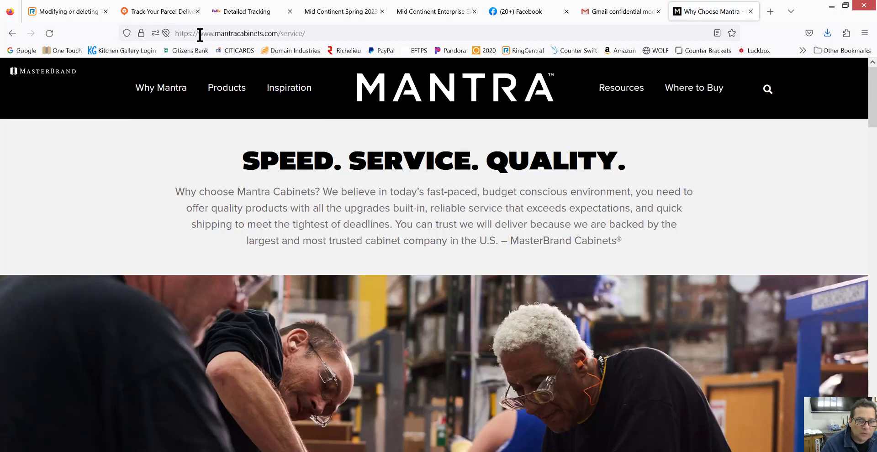
pyautogui.scroll(-3, 530, 249)
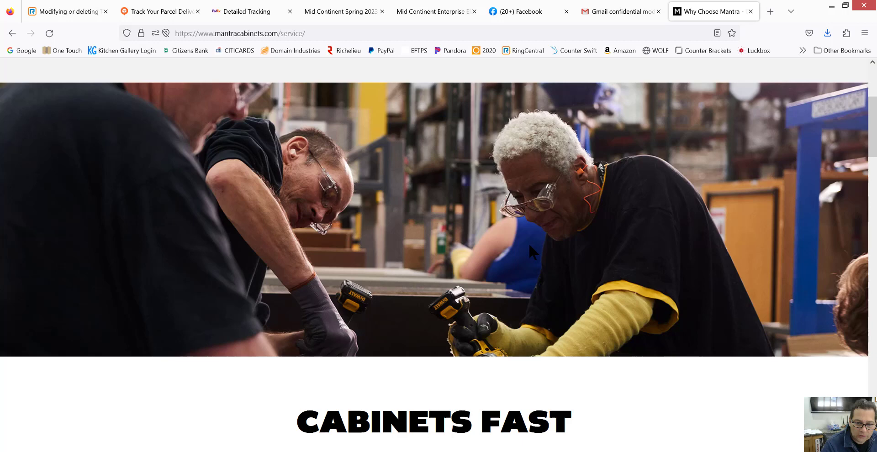
pyautogui.scroll(-9, 529, 246)
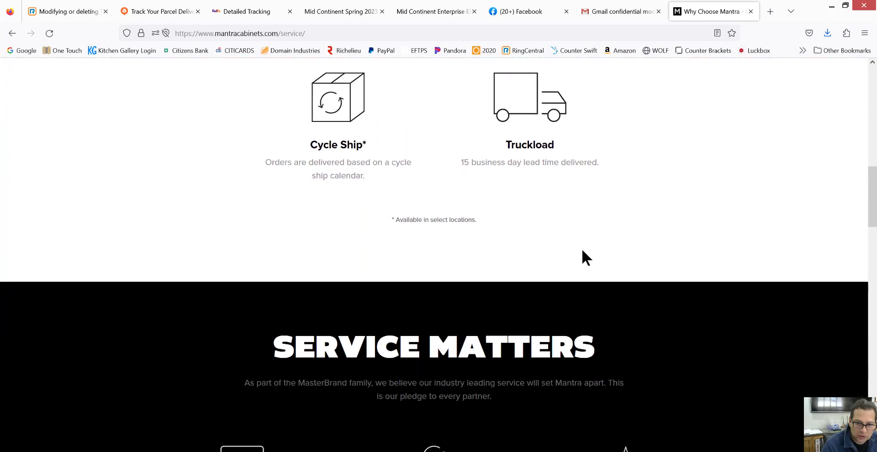
pyautogui.scroll(-9, 582, 249)
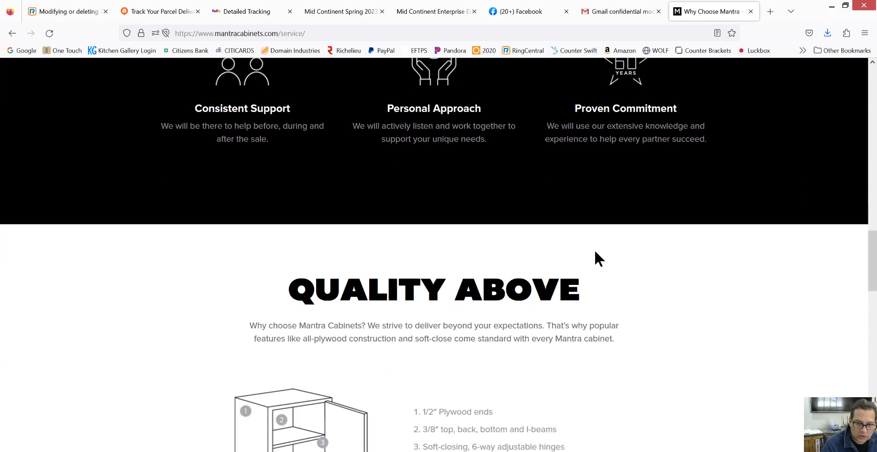
pyautogui.scroll(-5, 594, 249)
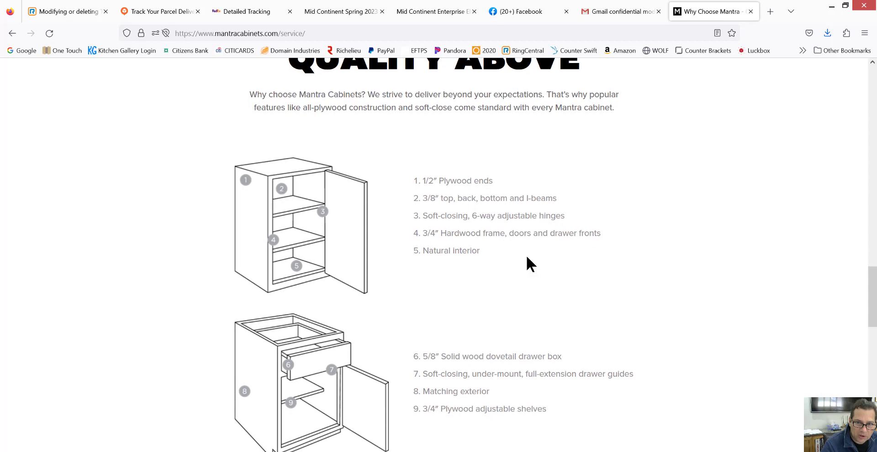
pyautogui.scroll(-2, 530, 261)
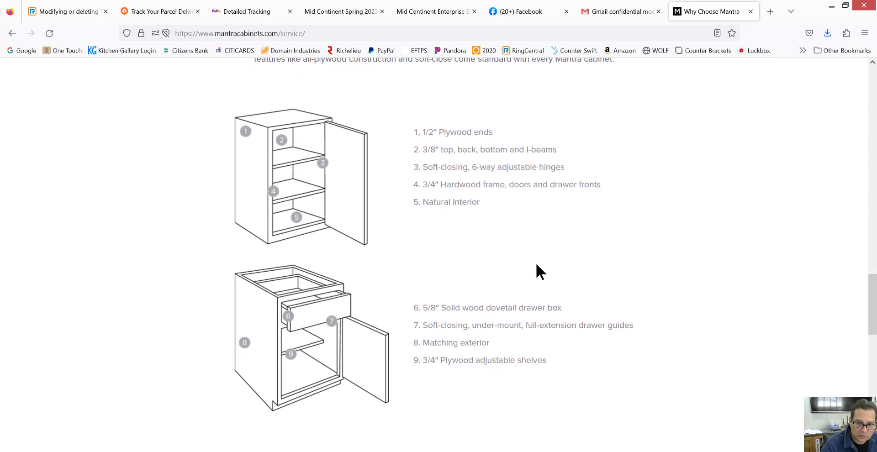
pyautogui.scroll(-4, 536, 265)
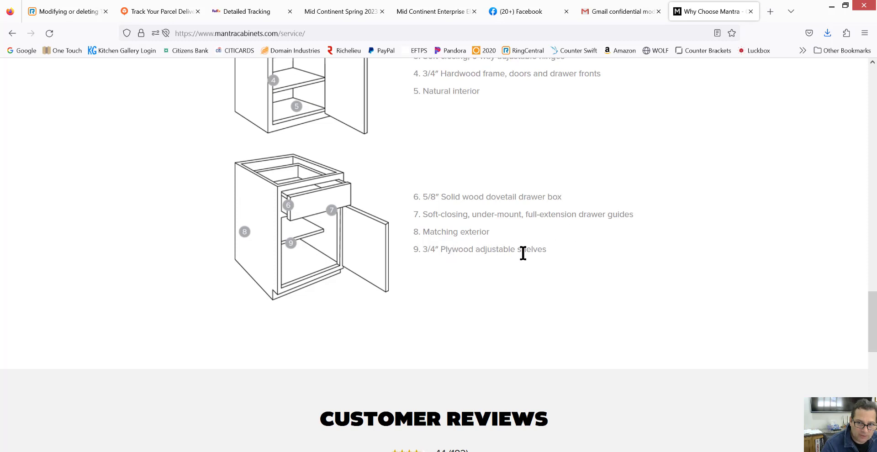
pyautogui.scroll(-5, 558, 254)
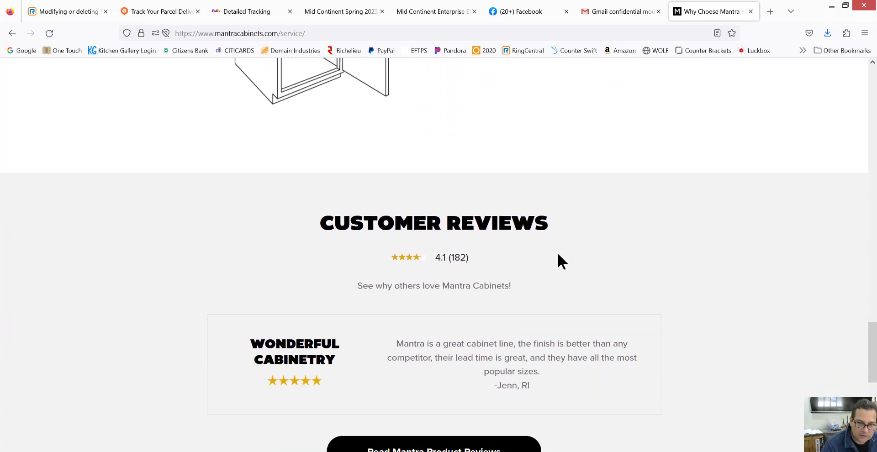
pyautogui.scroll(-7, 558, 255)
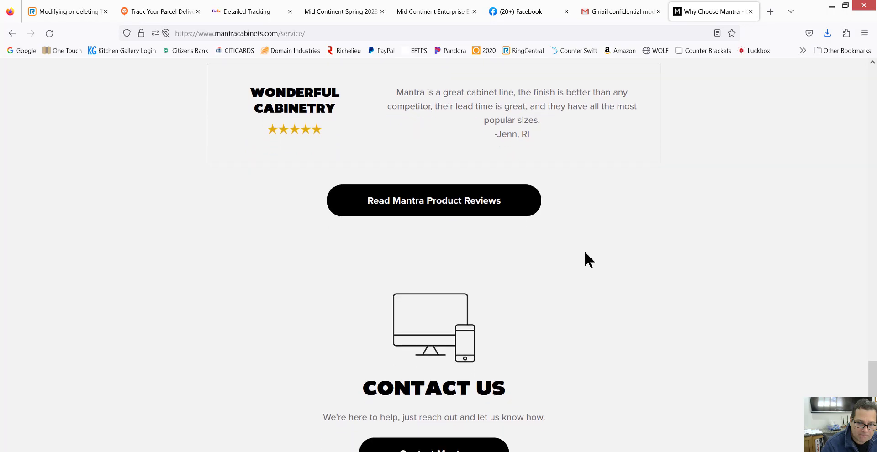
# Open the Styles and Finishes page on the Mantra site and view the Classic, Omni and Spectra door styles with their finishes
pyautogui.scroll(15, 585, 253)
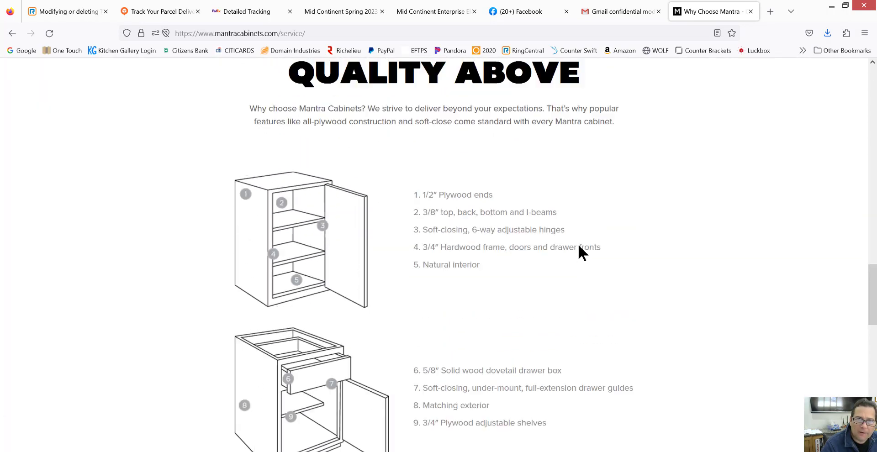
pyautogui.scroll(20, 573, 243)
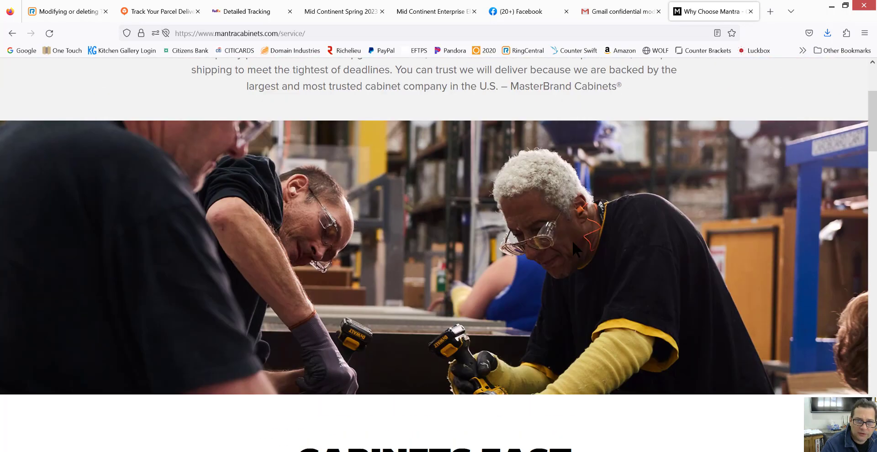
pyautogui.scroll(4, 572, 240)
pyautogui.moveTo(223, 94)
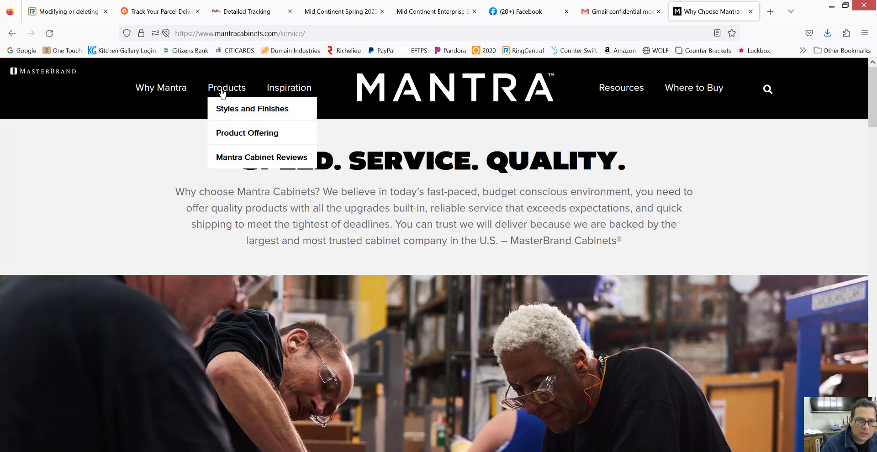
pyautogui.click(235, 114)
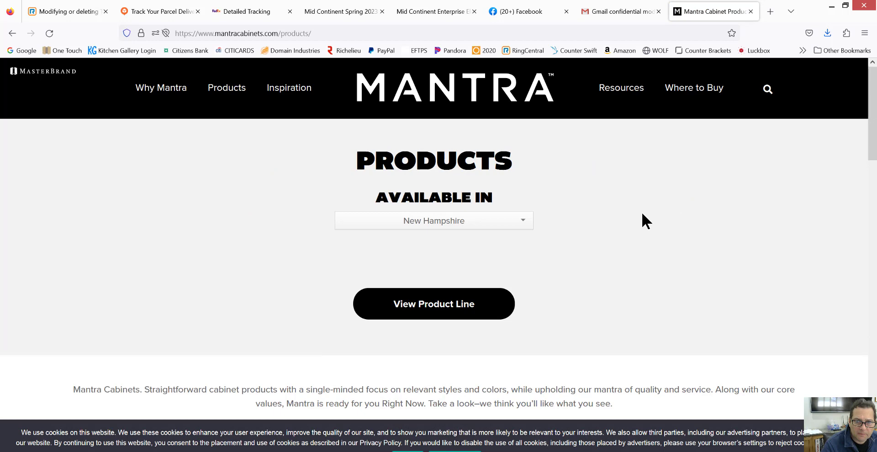
pyautogui.scroll(-5, 584, 224)
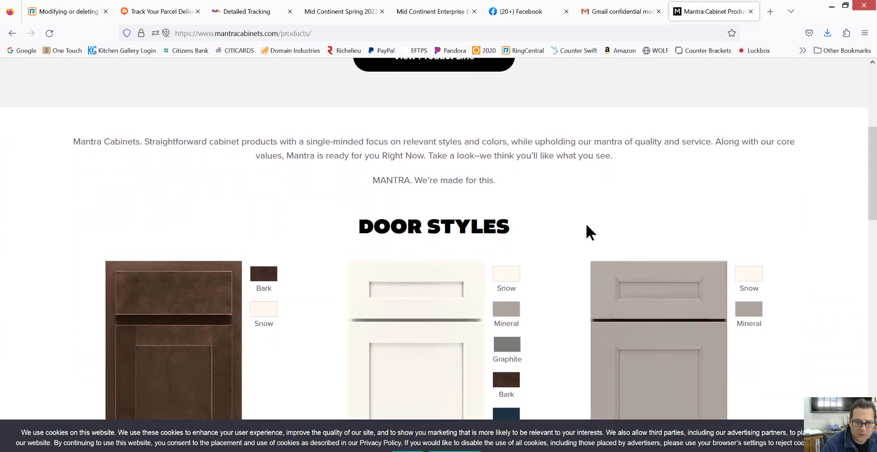
pyautogui.scroll(-3, 572, 227)
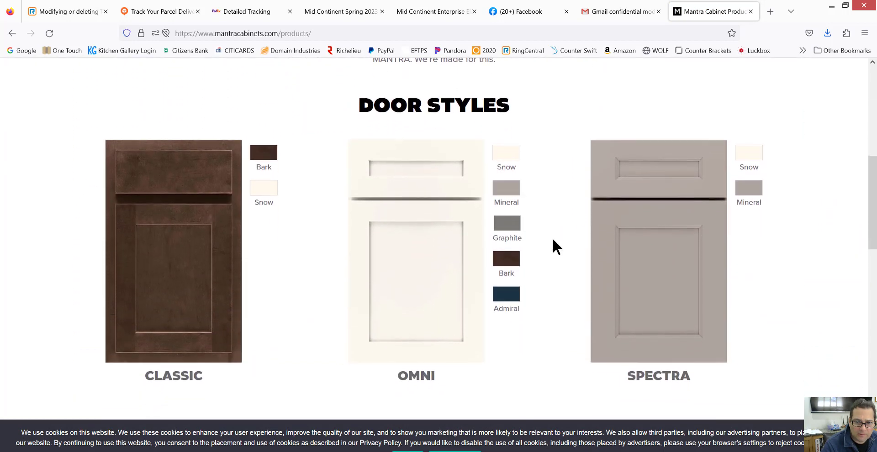